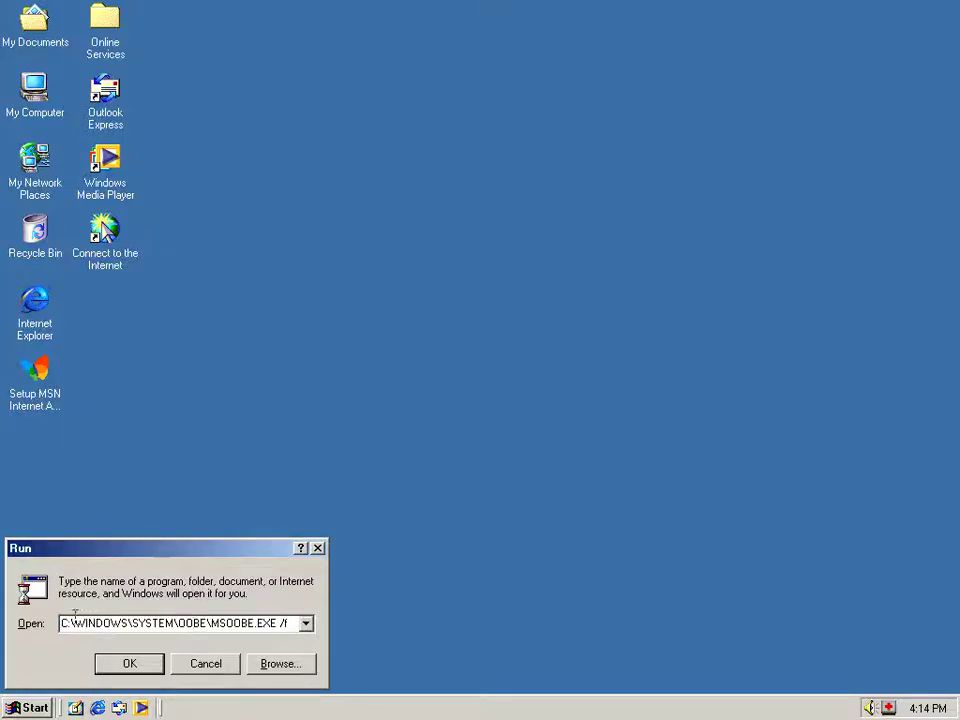
Select the MSOOBE.EXE path in the Run box's Open field and run it
click(75, 623)
drag(75, 623, 289, 634)
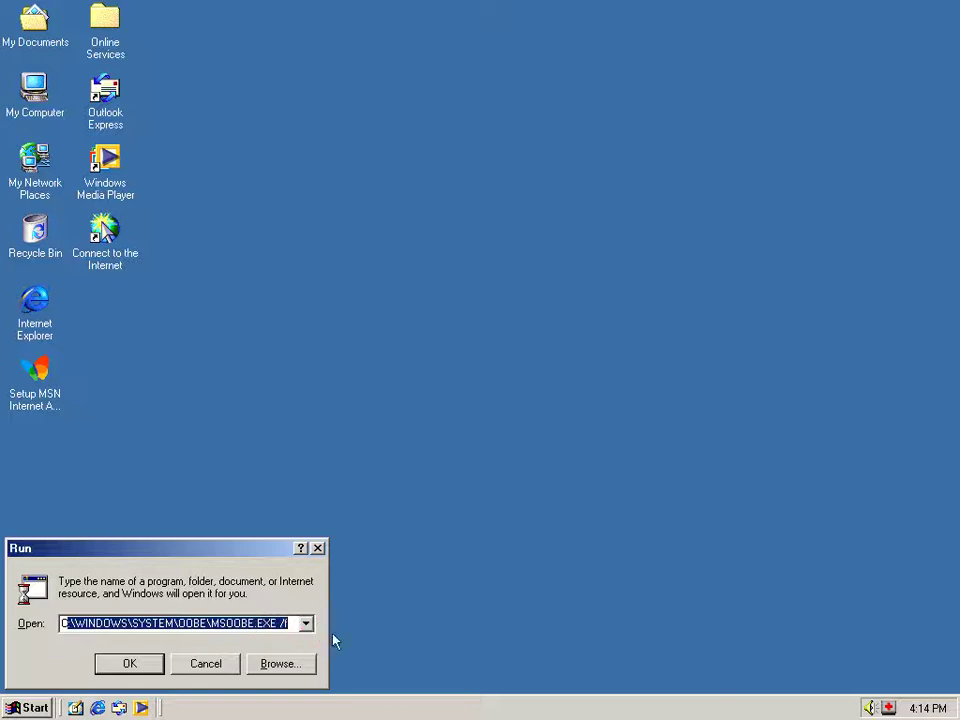
click(130, 663)
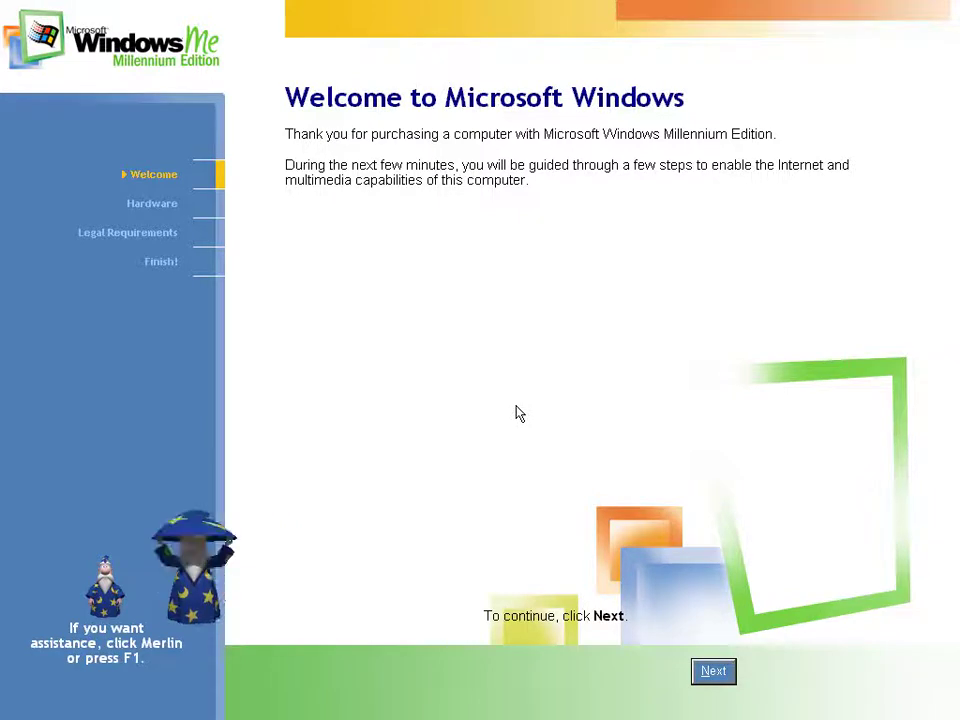
Once the Welcome page has loaded, bring up Merlin's help topics menu
click(113, 584)
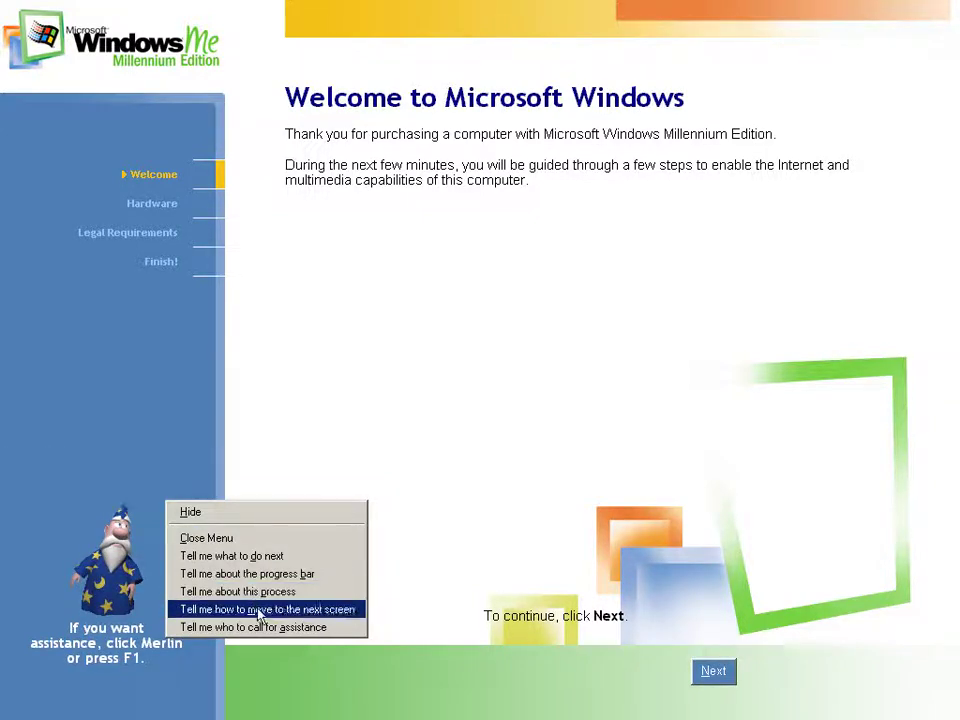
Ask Merlin 'Tell me what to do next', then advance to the End User License Agreement page
click(259, 580)
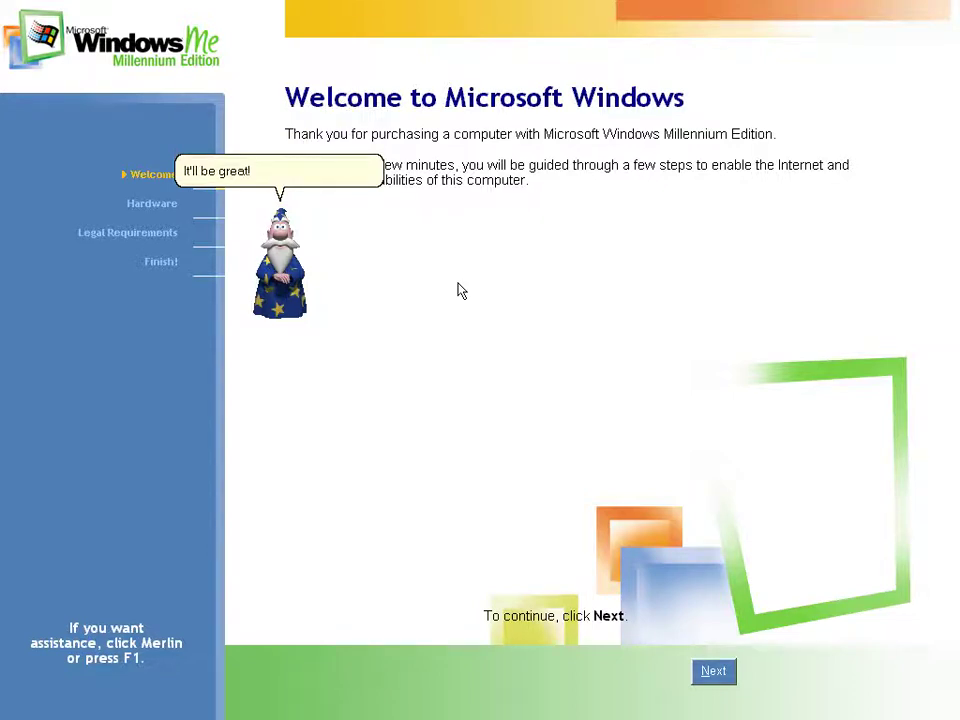
right_click(276, 252)
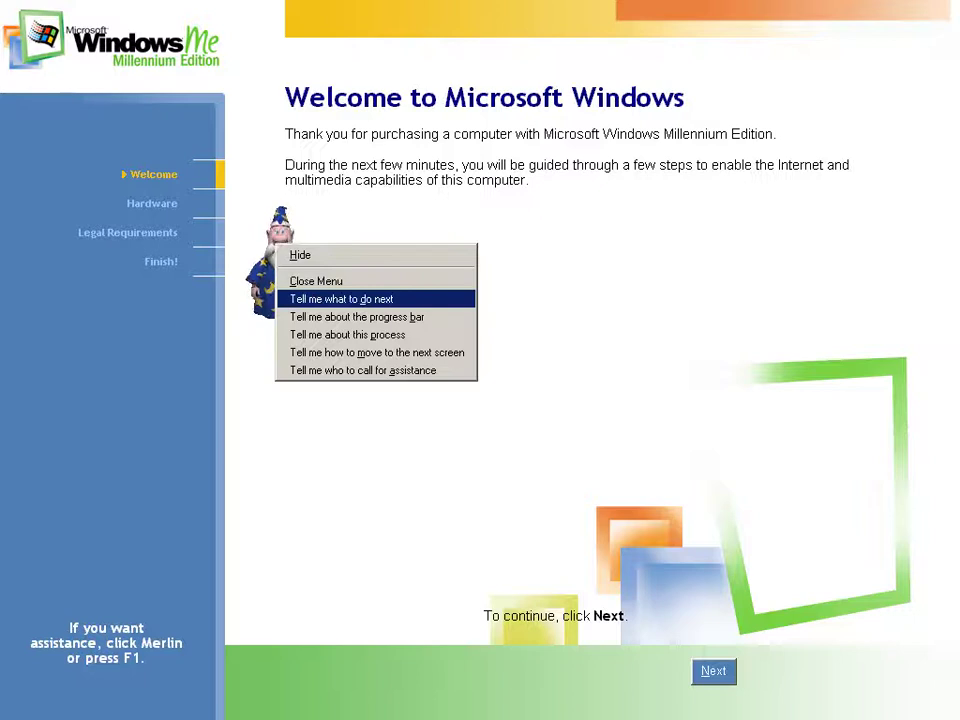
click(341, 299)
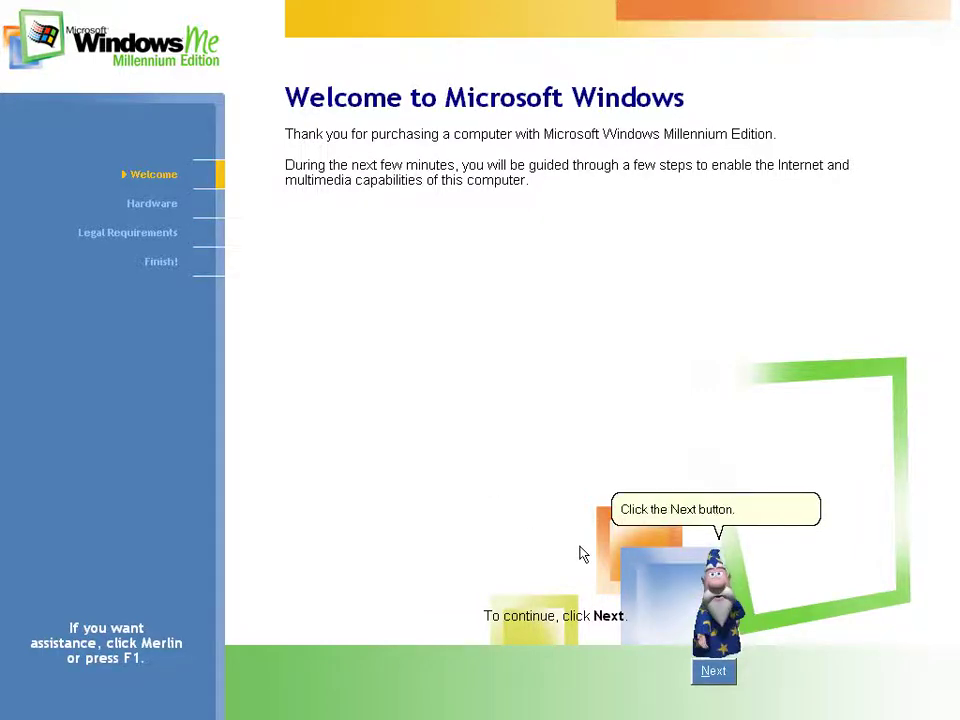
click(716, 675)
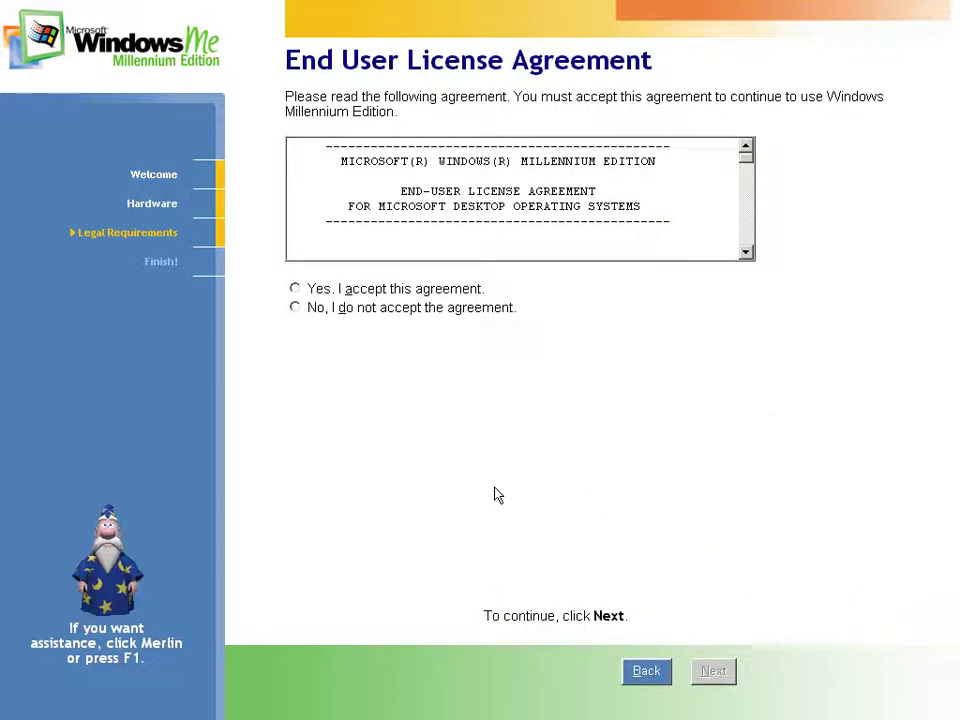
Consult Merlin, scroll the license text, choose 'No, I do not accept the agreement' and continue
click(118, 554)
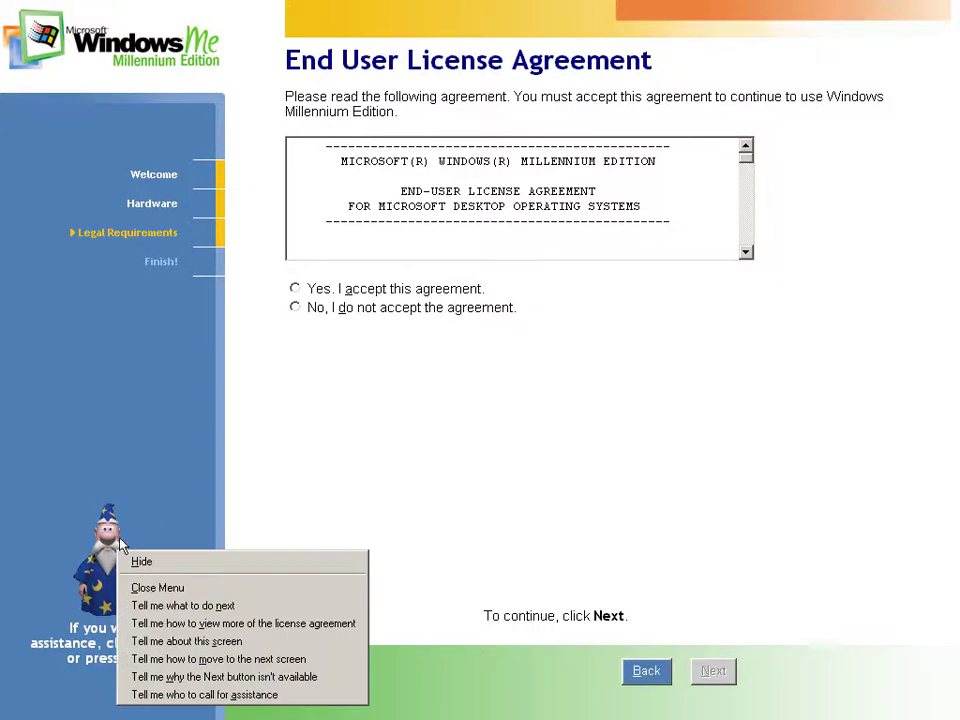
click(156, 605)
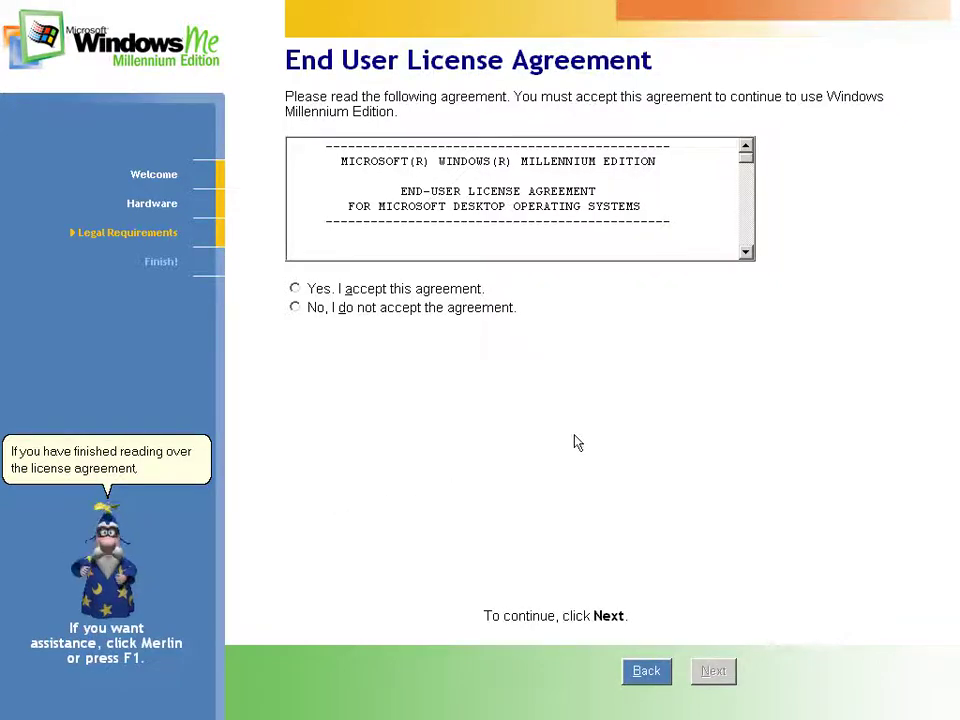
drag(746, 169, 754, 272)
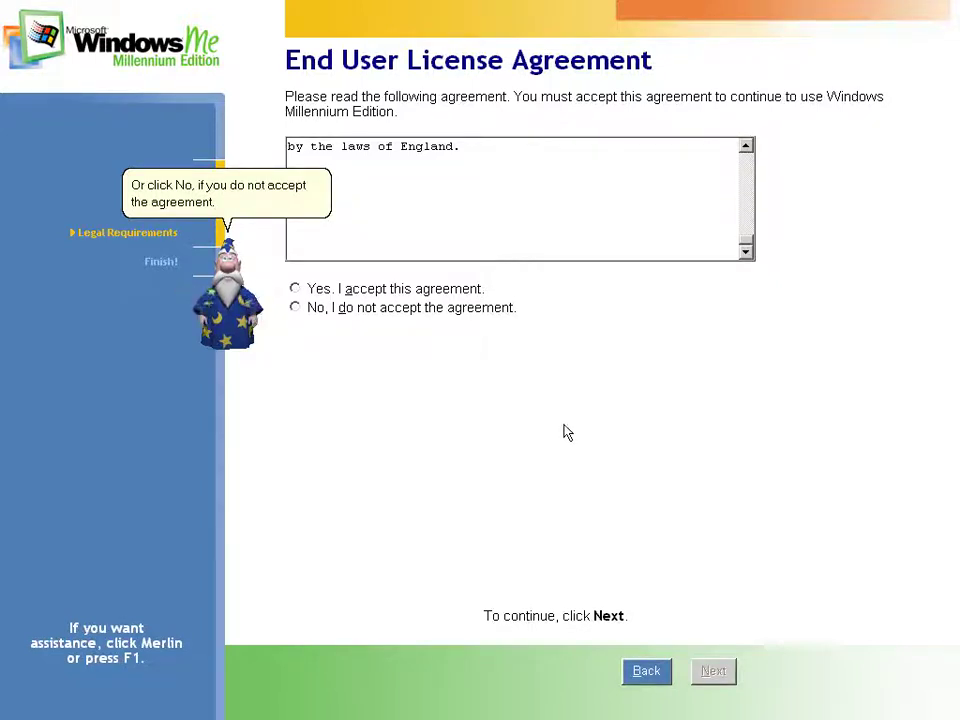
click(300, 310)
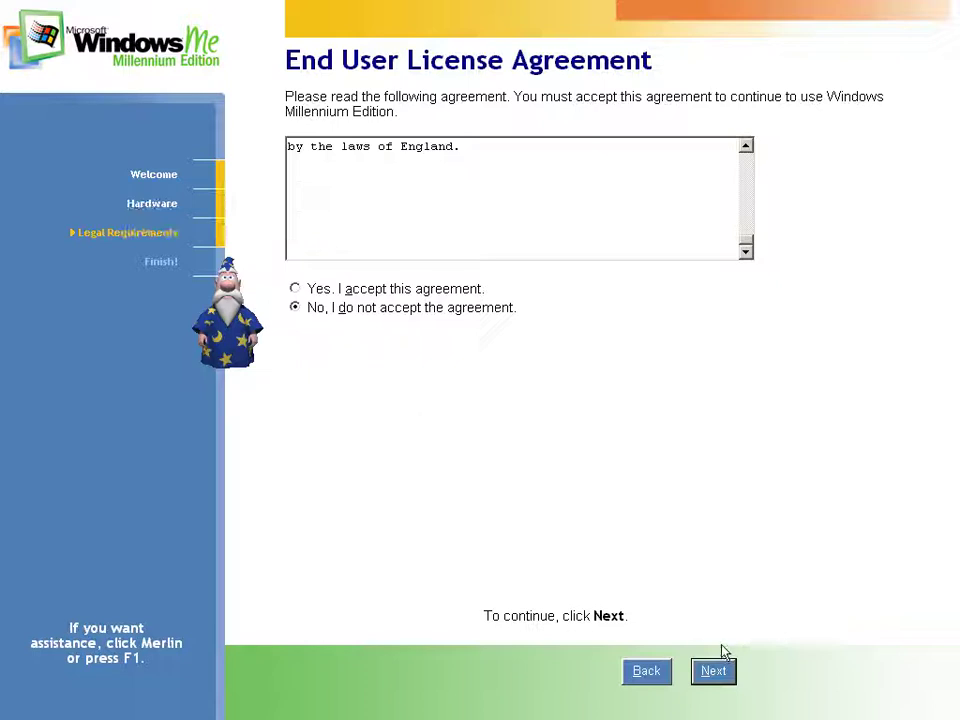
click(718, 670)
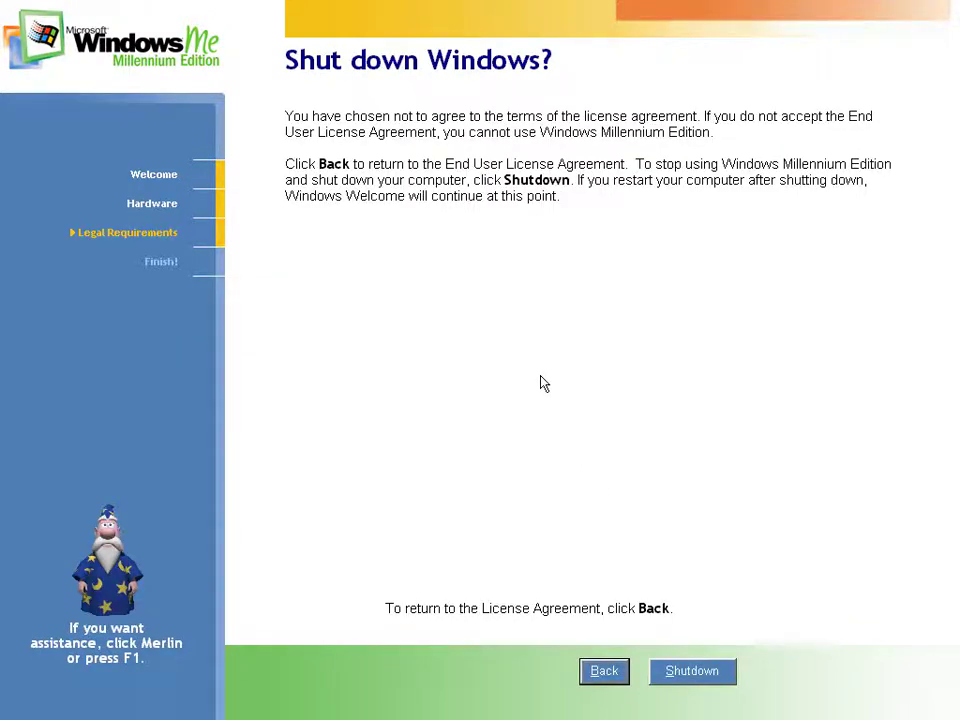
Check Merlin's advice on the 'Shut down Windows?' page, then go Back to the agreement
right_click(124, 568)
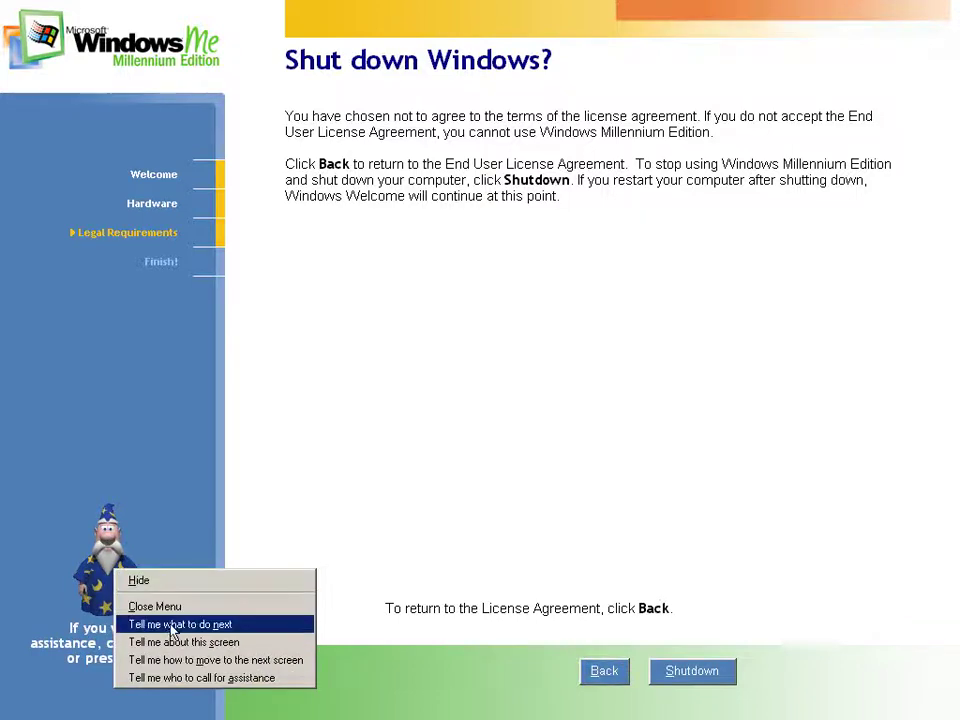
click(205, 613)
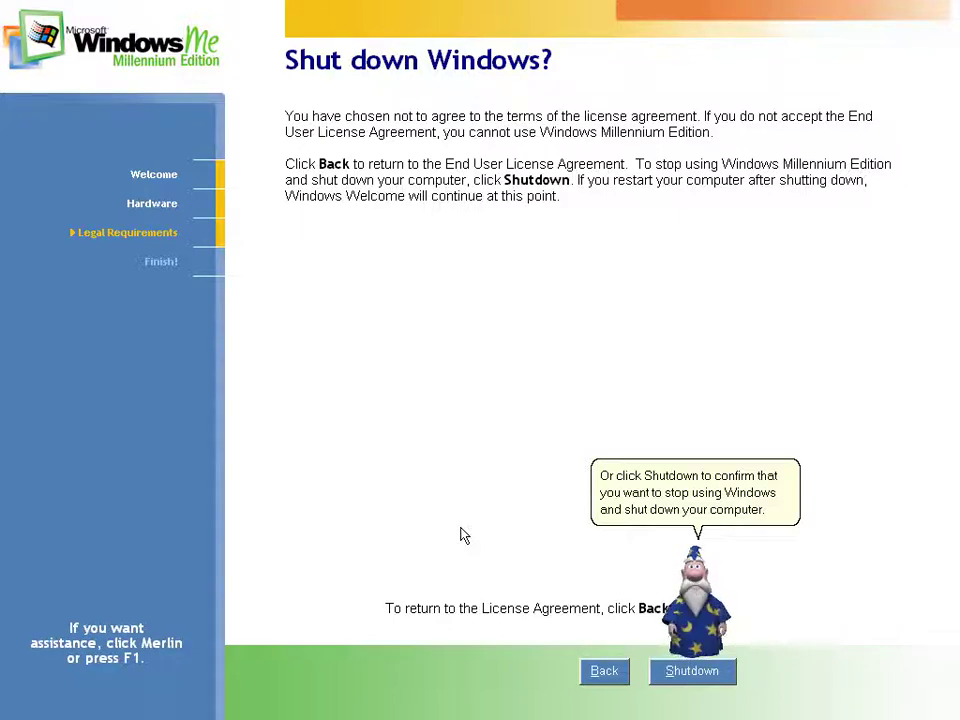
click(604, 671)
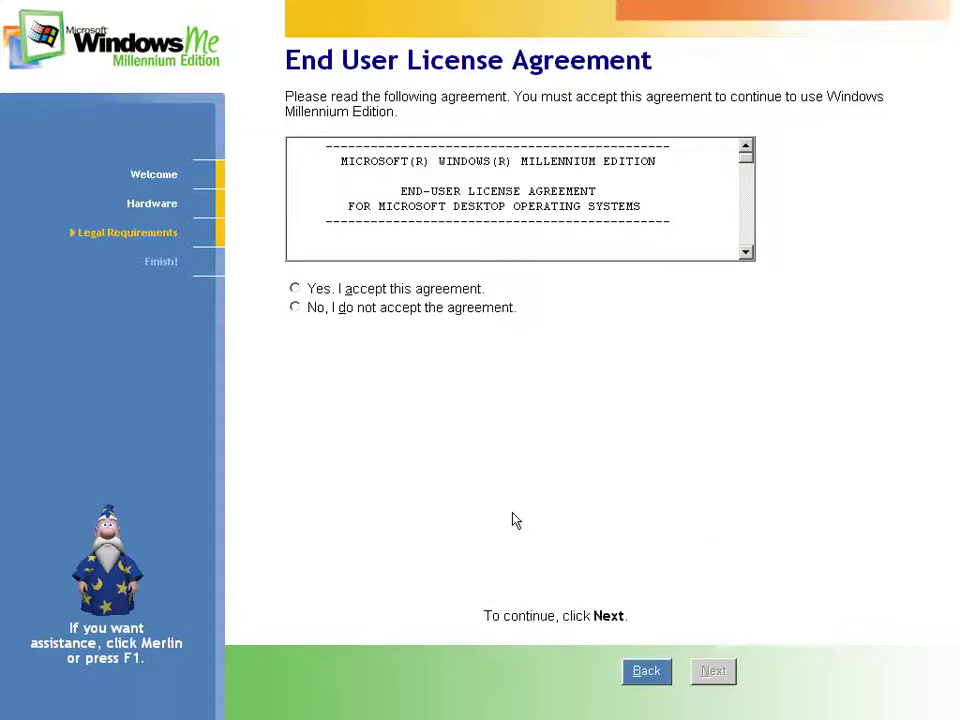
Choose 'Yes, I accept this agreement' and continue to the Finish page
click(295, 289)
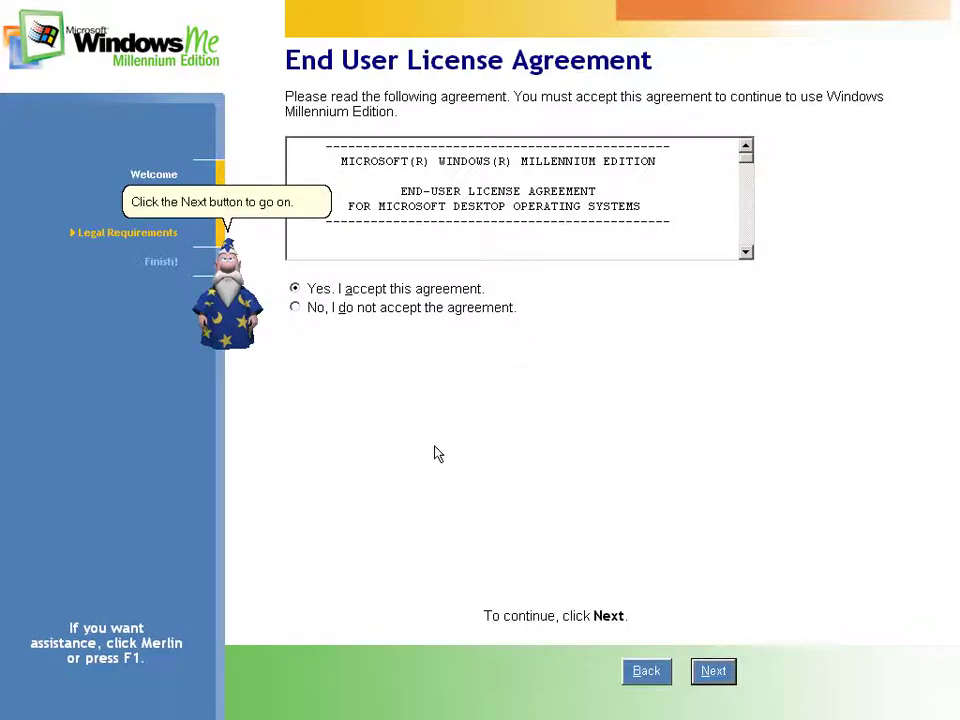
click(712, 671)
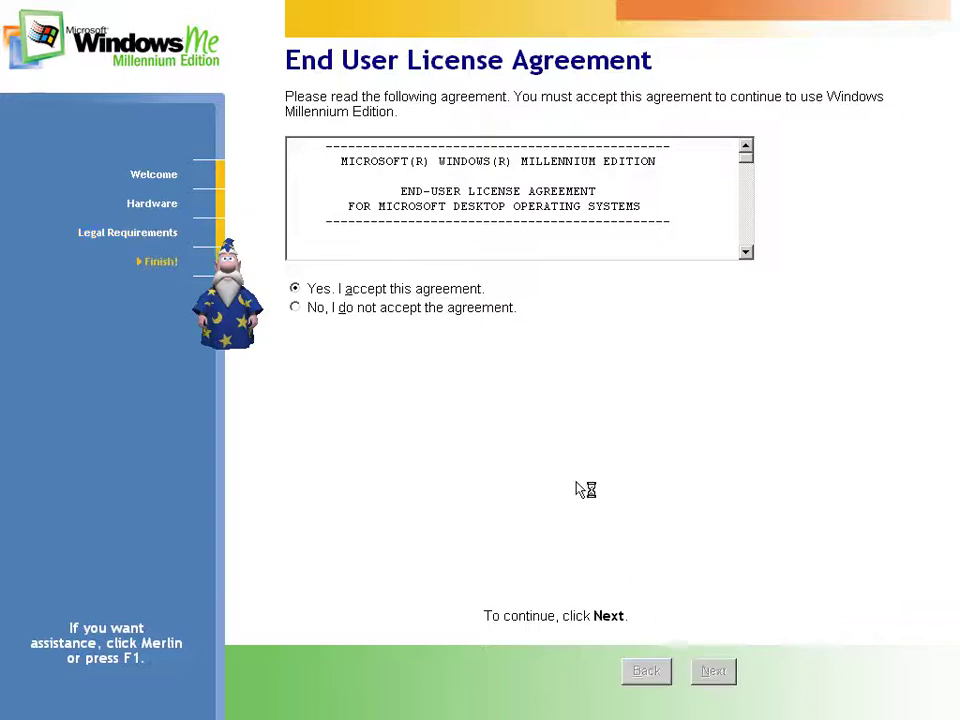